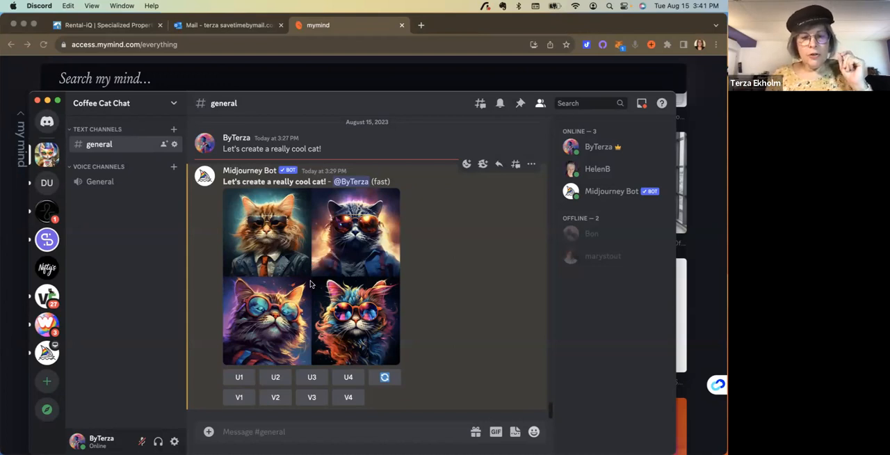
# - View the existing four-cat image grid enlarged, and close the preview
pyautogui.click(311, 284)
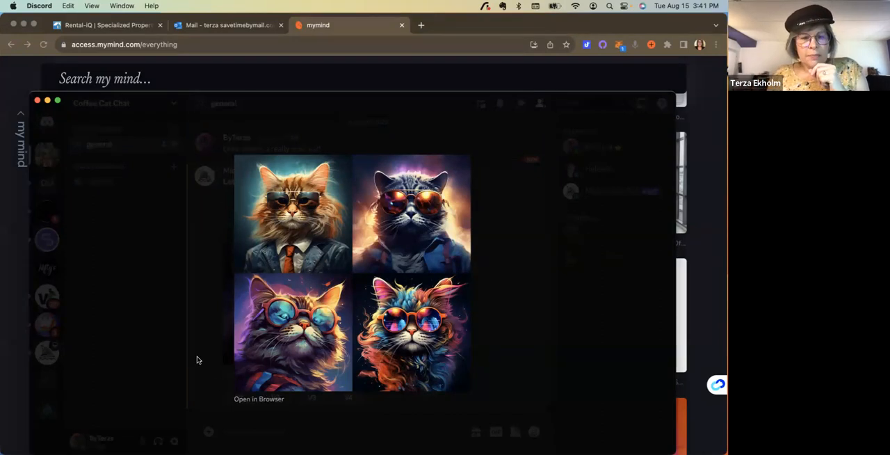
pyautogui.click(165, 350)
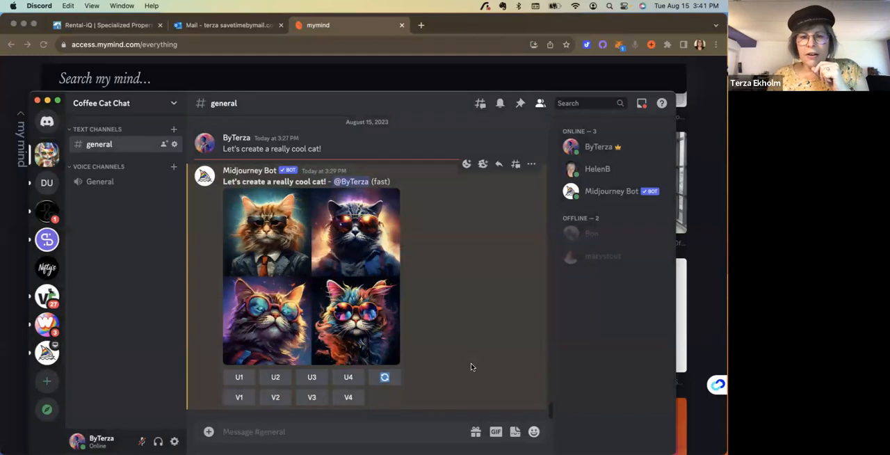
# - Generate Midjourney images using the /imagine command with the prompt "Let's create a realy cool cat! intricate design"
pyautogui.click(331, 430)
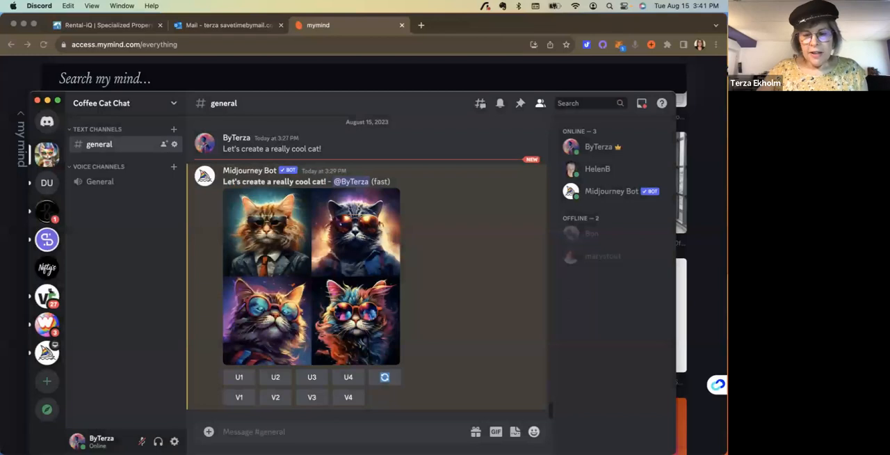
pyautogui.write('/i')
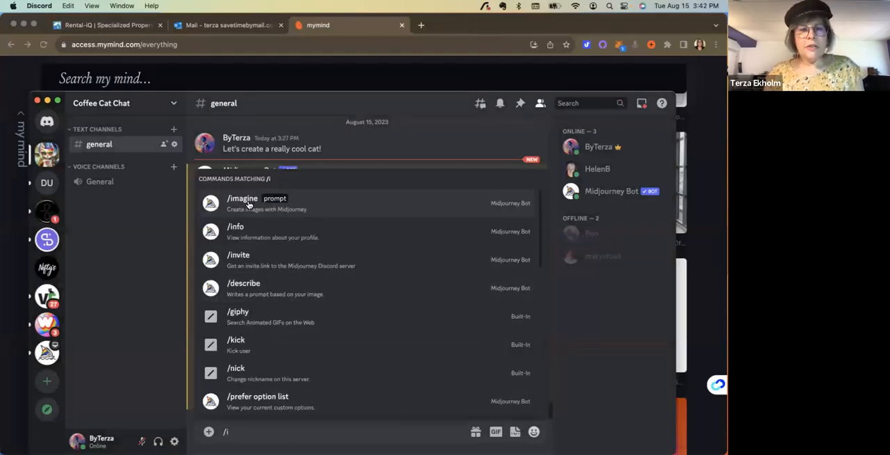
pyautogui.click(288, 205)
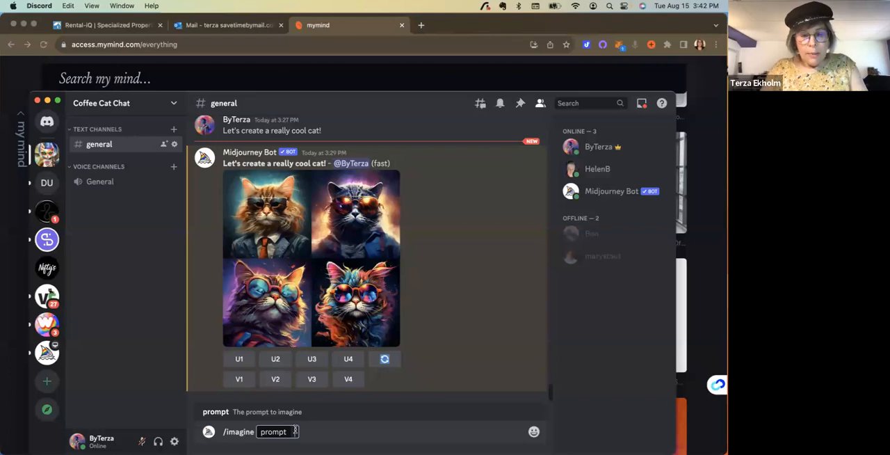
pyautogui.write('Le')
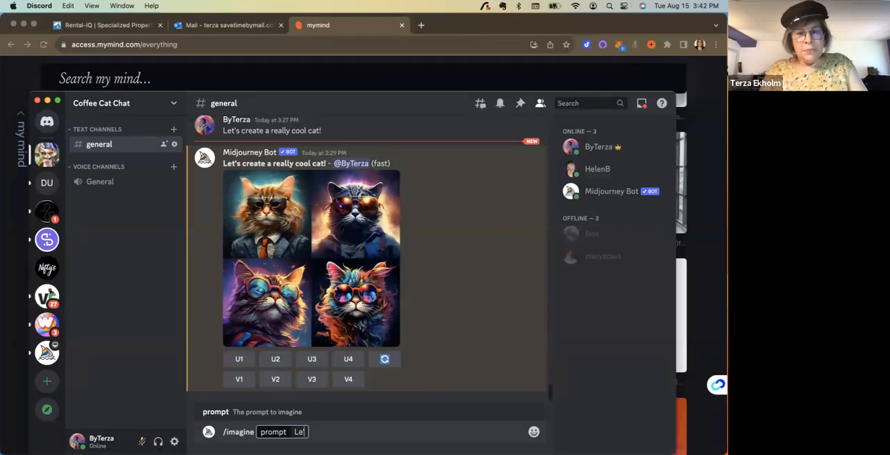
pyautogui.write("t's")
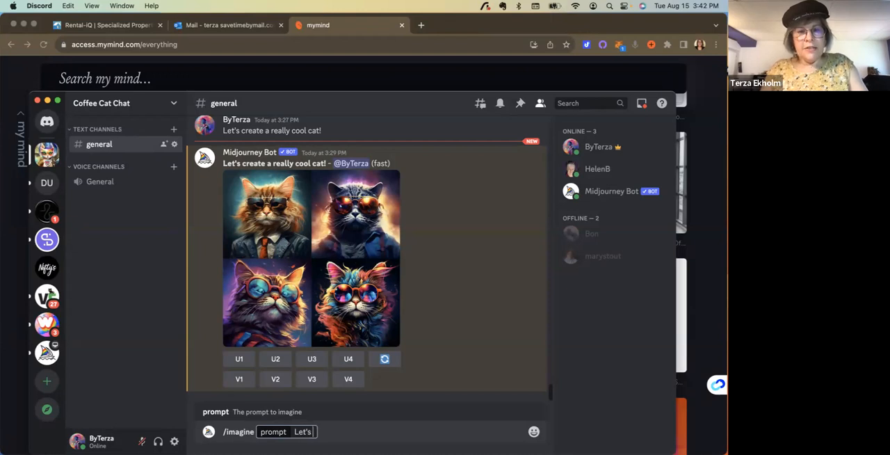
pyautogui.write(' c')
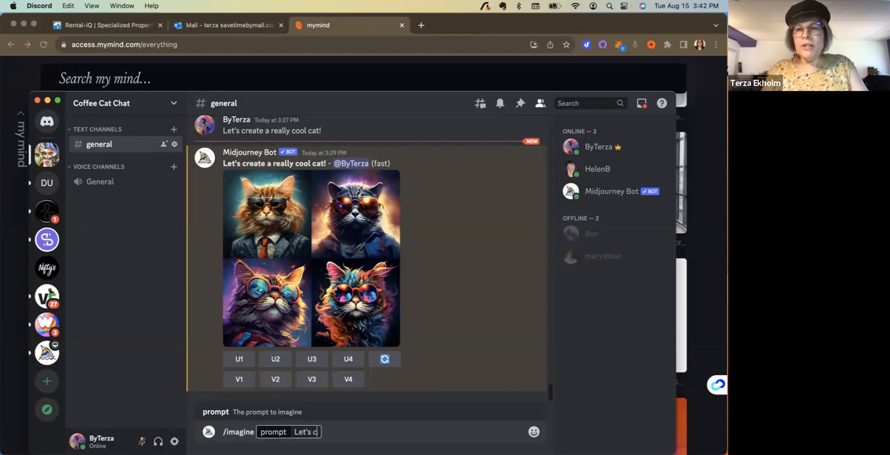
pyautogui.write('reate a realy coo')
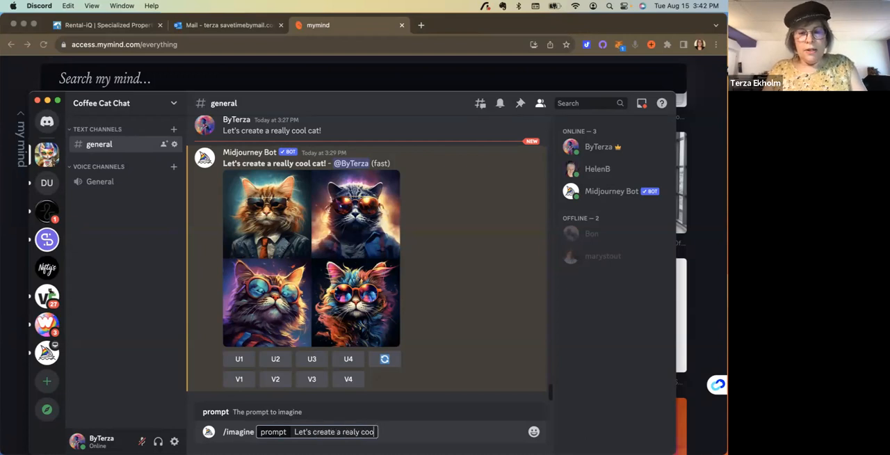
pyautogui.write('l cat')
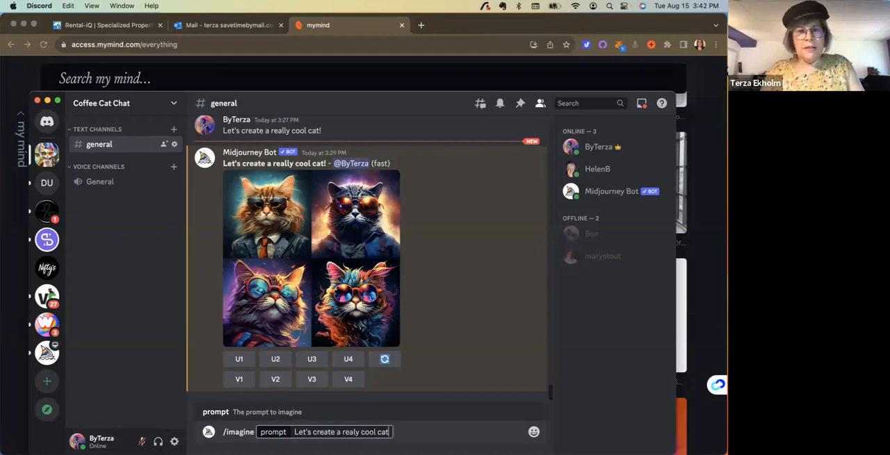
pyautogui.write('!')
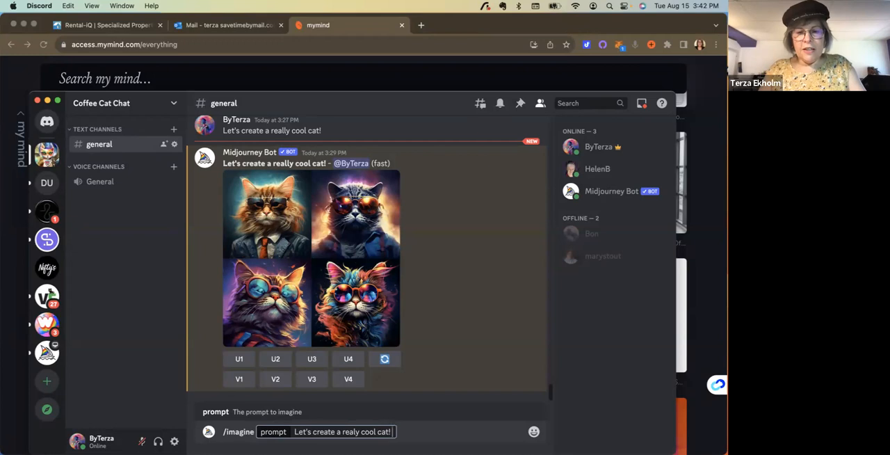
pyautogui.write(' intrica')
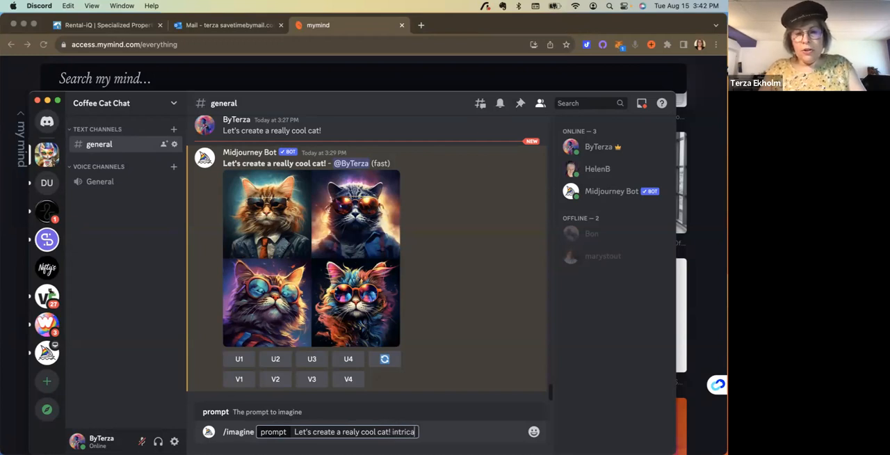
pyautogui.write('te desig')
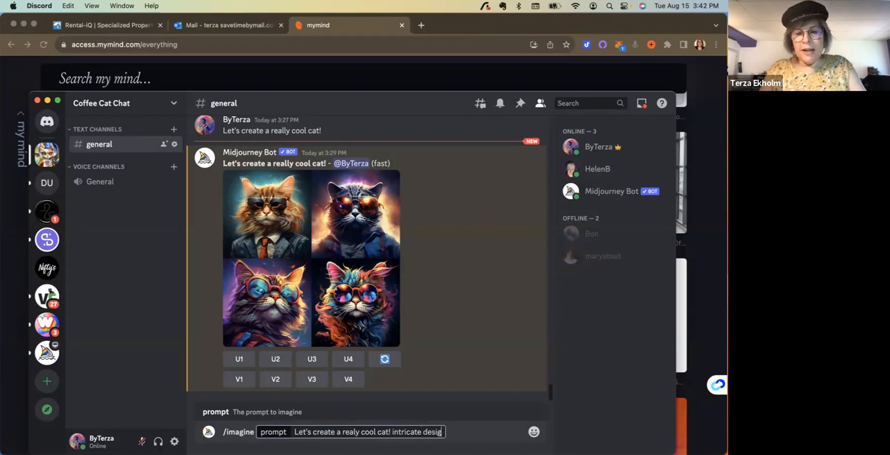
pyautogui.write('n')
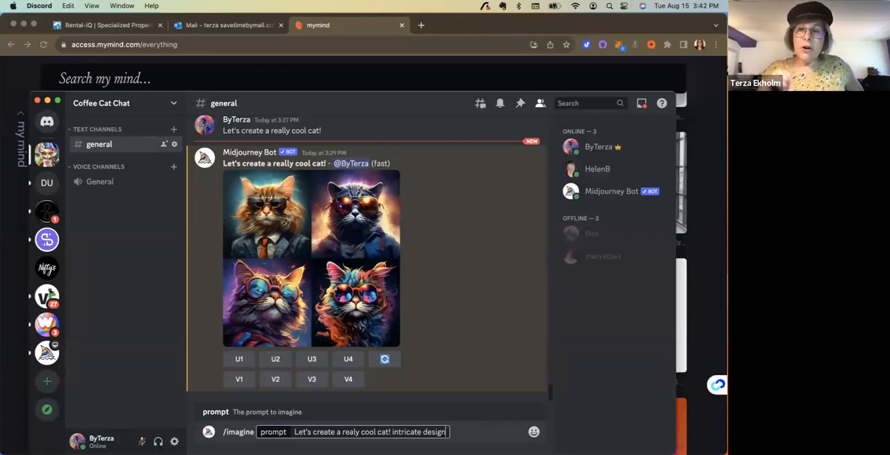
pyautogui.press('Return')
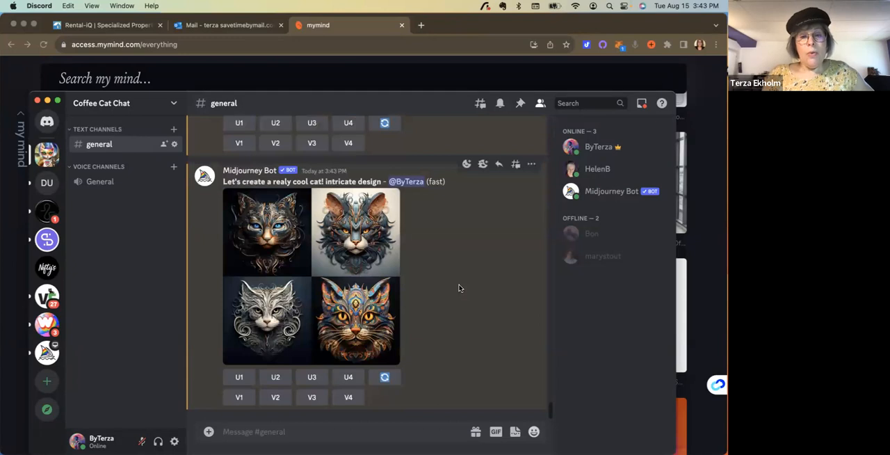
# - Compare the earlier cat grid with the new intricate-design grid, and view the new grid enlarged
pyautogui.scroll(5, 459, 288)
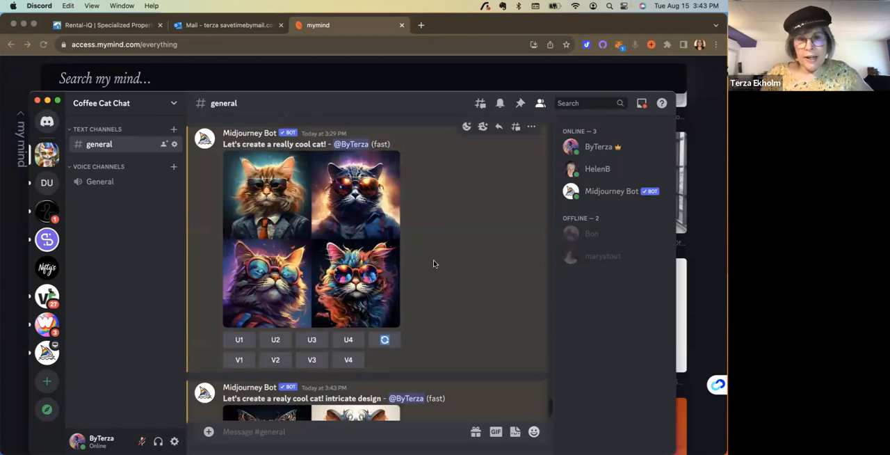
pyautogui.scroll(-1, 432, 264)
pyautogui.scroll(-5, 431, 264)
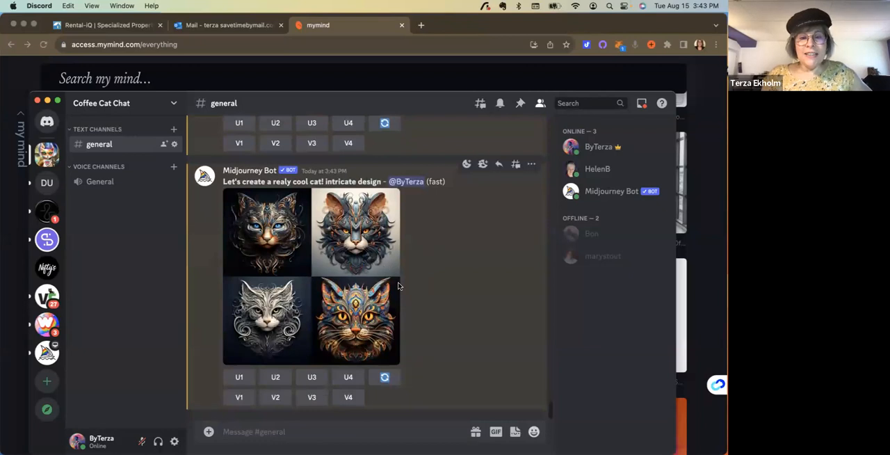
pyautogui.click(325, 286)
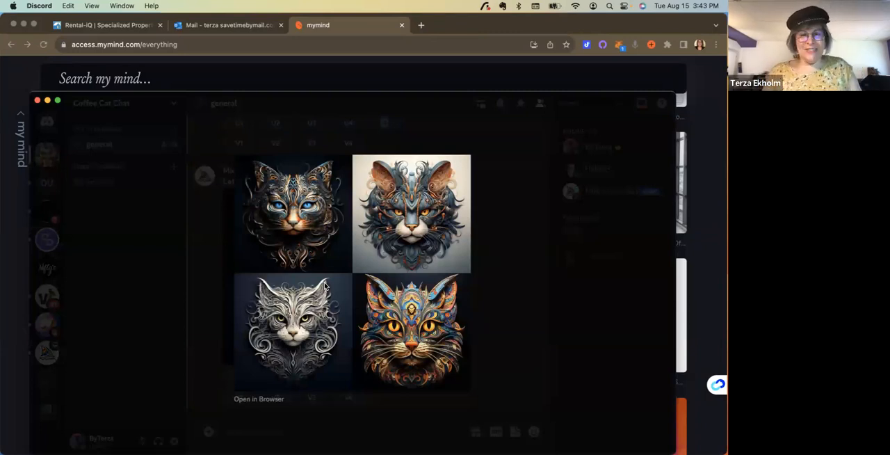
pyautogui.click(216, 276)
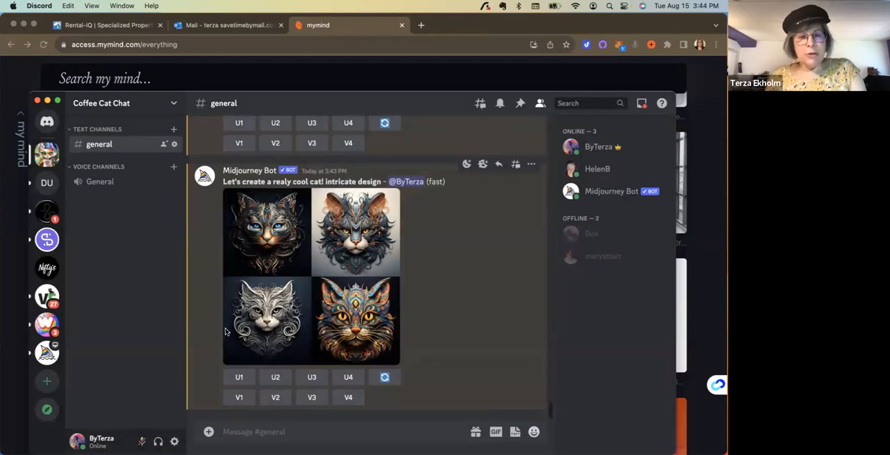
# - Upscale the first image of the intricate-design grid and save the enlarged result to the Downloads folder
pyautogui.click(240, 377)
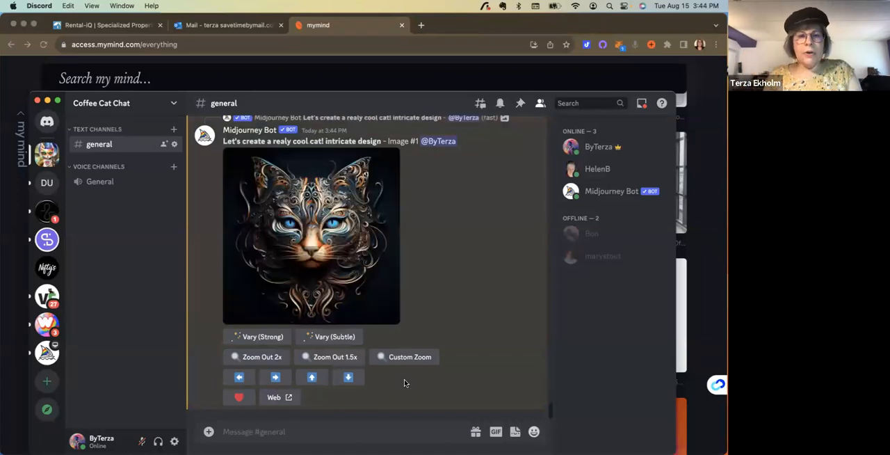
pyautogui.click(318, 235)
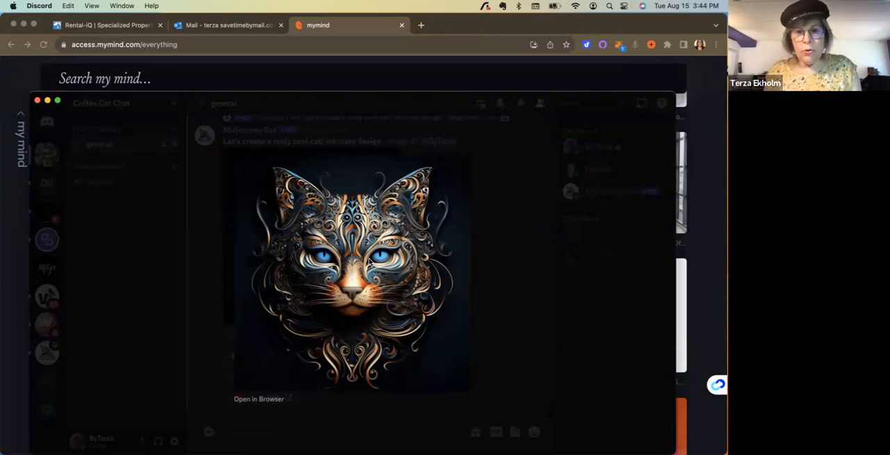
pyautogui.rightClick(371, 262)
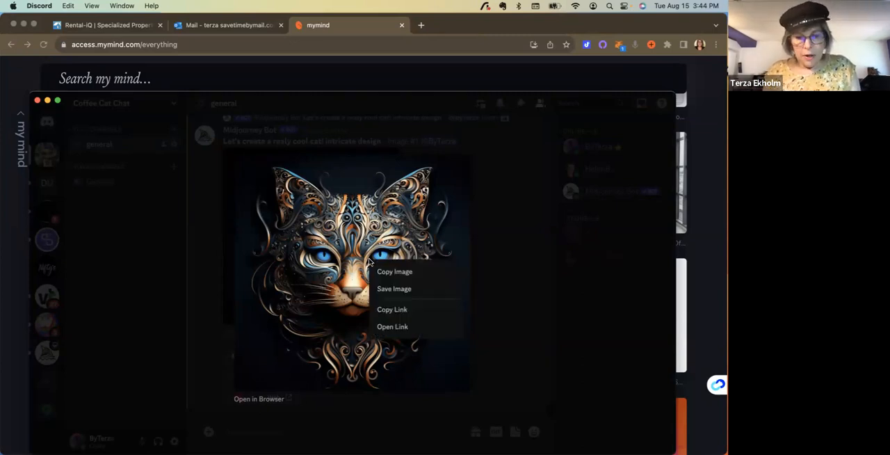
pyautogui.click(401, 290)
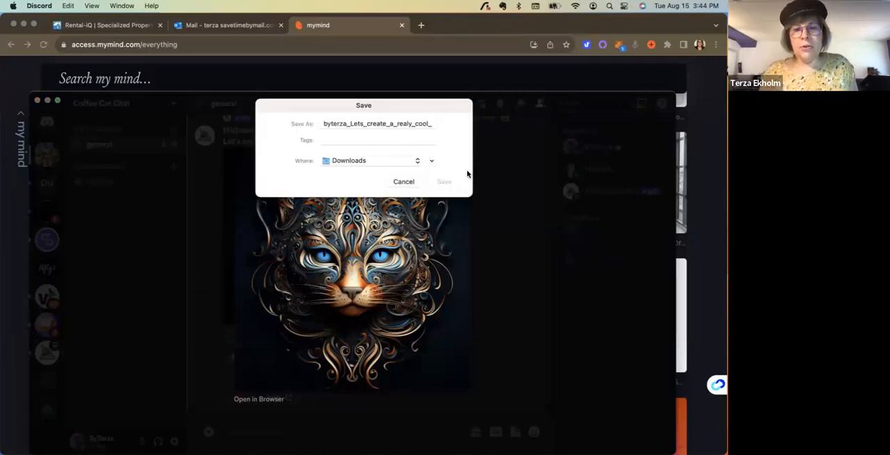
pyautogui.click(446, 183)
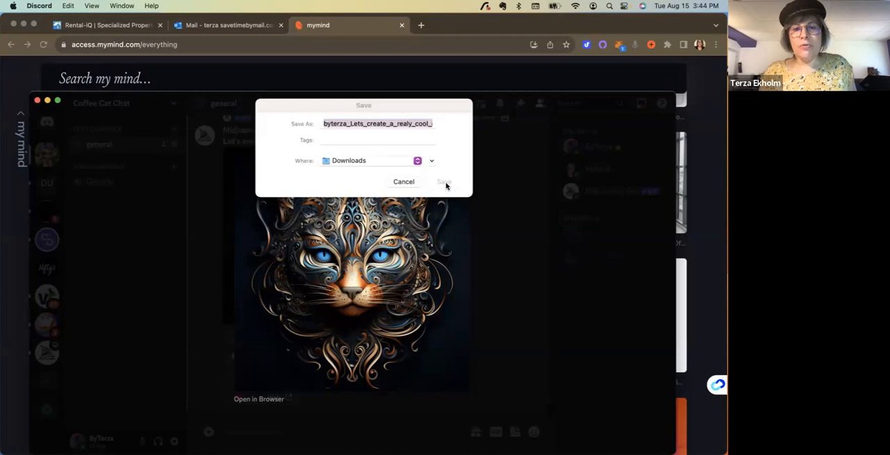
pyautogui.click(444, 182)
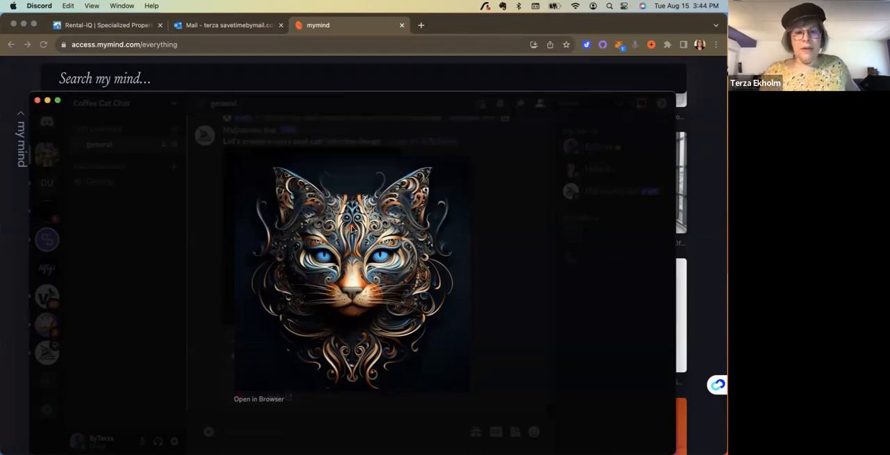
pyautogui.click(214, 301)
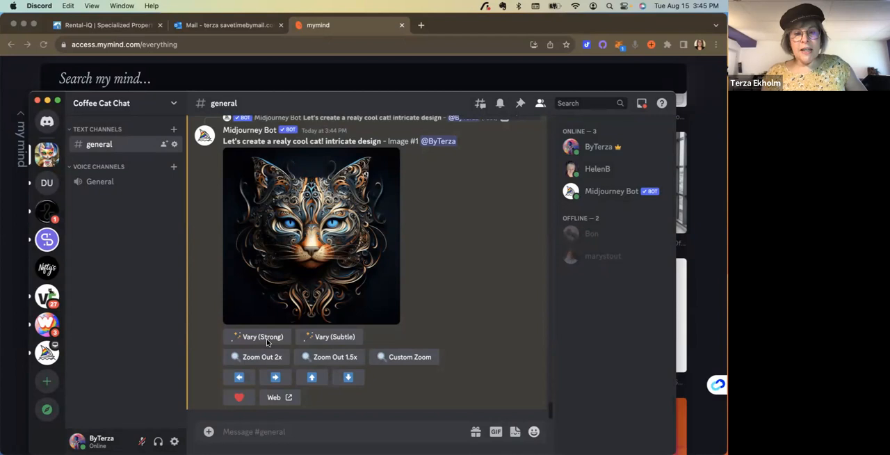
# - Generate Zoom Out 2x versions of the upscaled blue-eyed cat image
pyautogui.scroll(1, 266, 345)
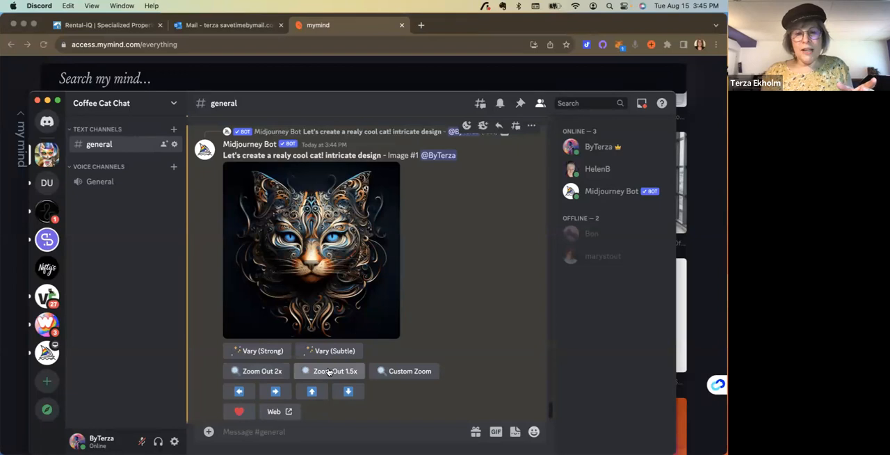
pyautogui.click(257, 372)
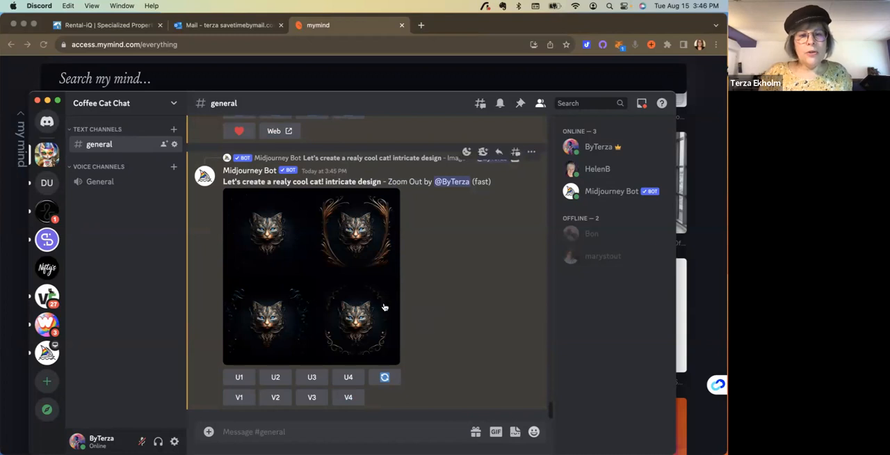
# - Open the zoomed-out cat grid in the browser and examine the ornate frames and backgrounds of its variations up close
pyautogui.click(317, 276)
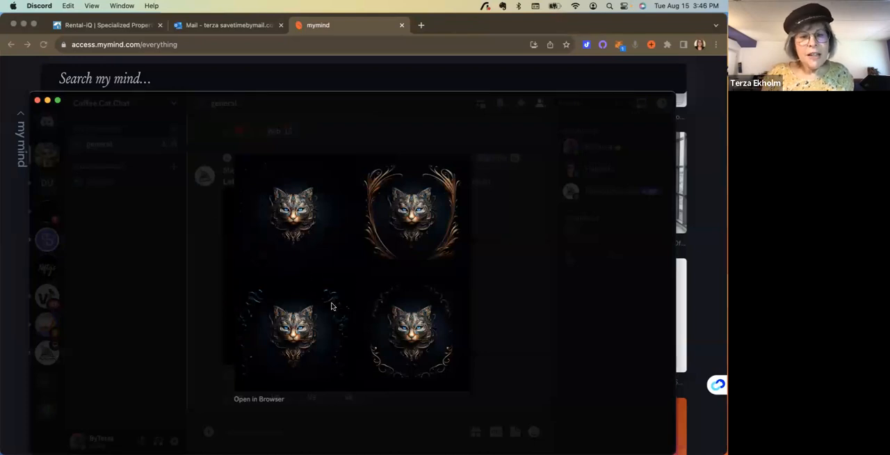
pyautogui.click(259, 400)
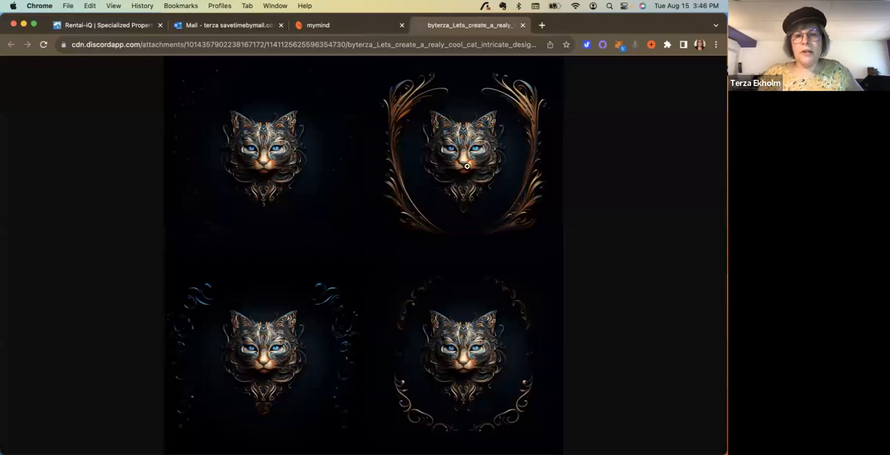
pyautogui.click(466, 165)
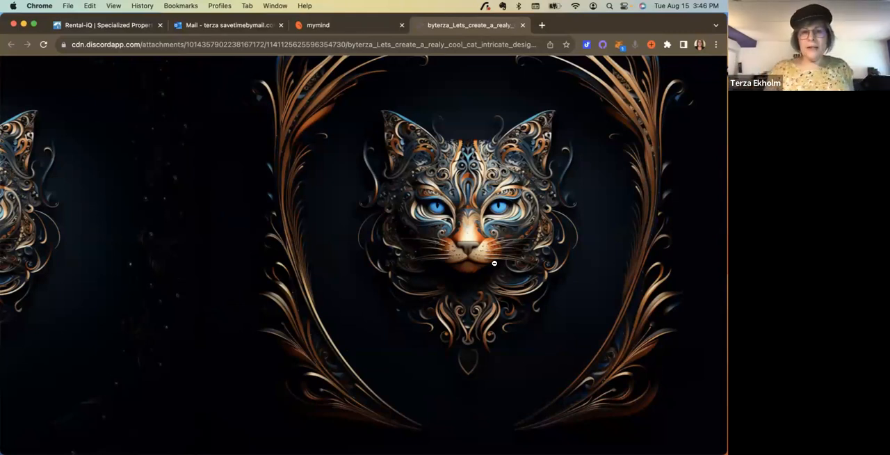
pyautogui.click(380, 257)
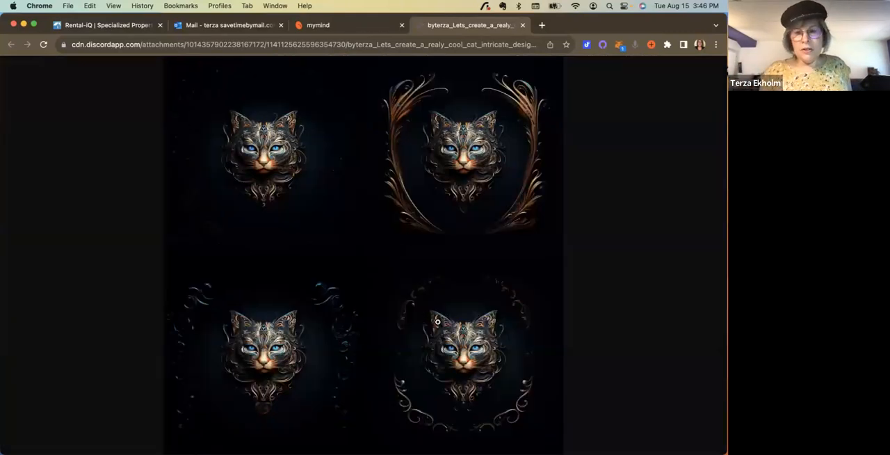
pyautogui.click(269, 361)
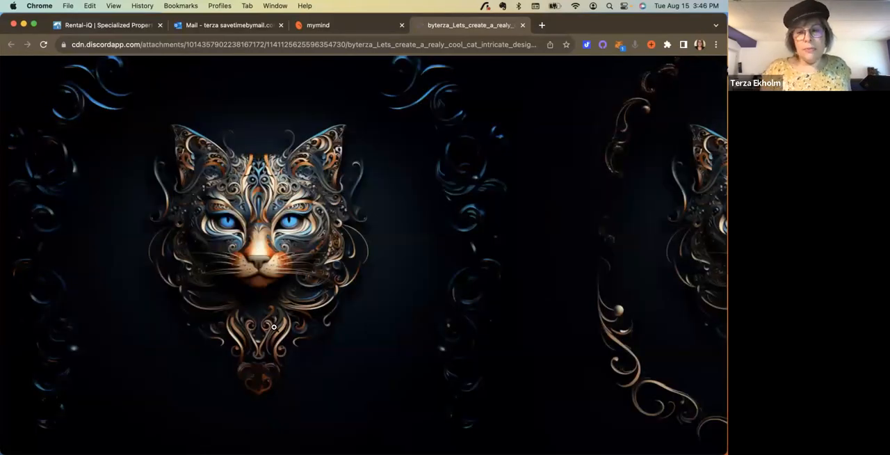
pyautogui.click(274, 327)
pyautogui.click(264, 157)
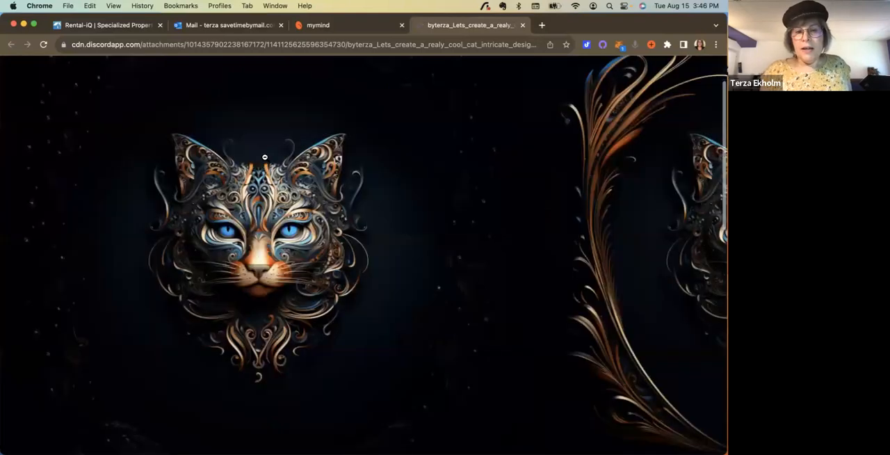
pyautogui.click(264, 157)
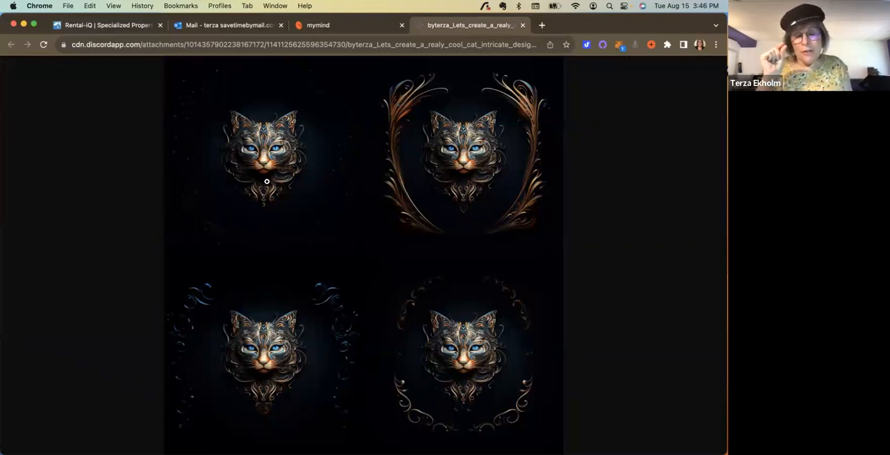
# - Return to Discord and generate variations of the third cat in the original "Let's create a really cool cat!" grid
pyautogui.moveTo(347, 452)
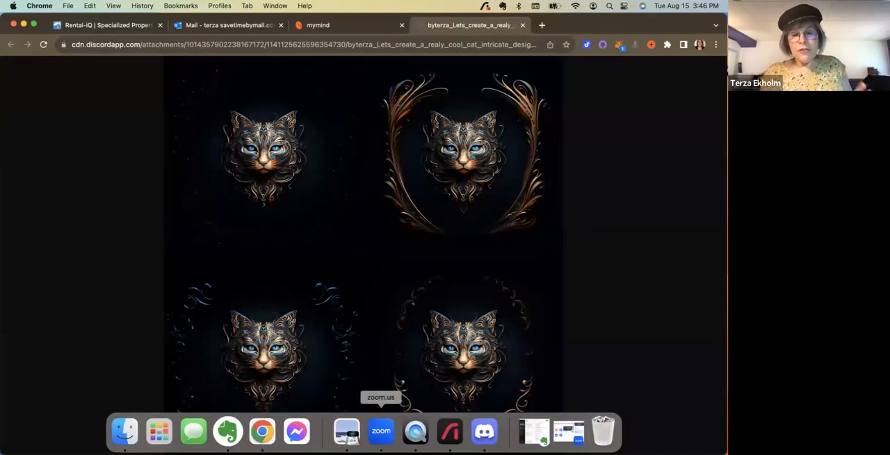
pyautogui.click(480, 433)
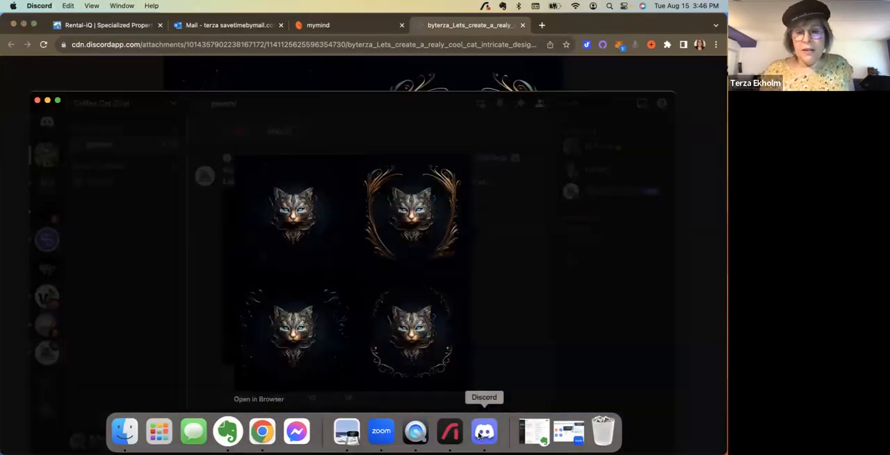
pyautogui.click(197, 246)
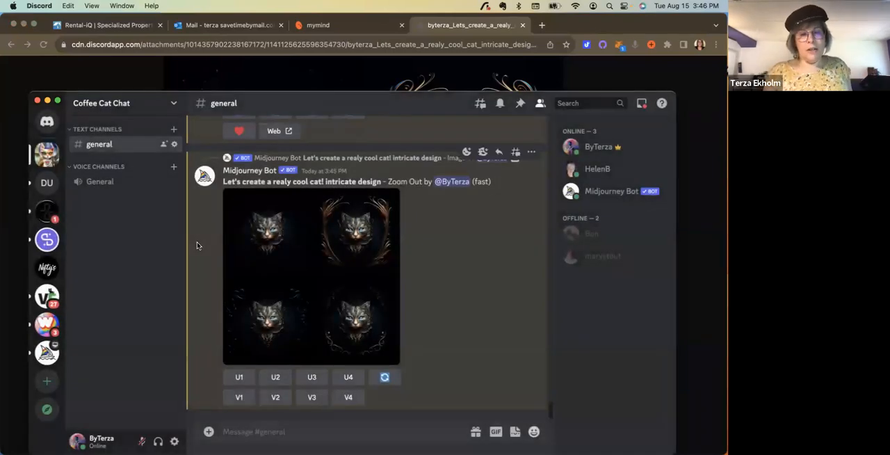
pyautogui.scroll(10, 197, 246)
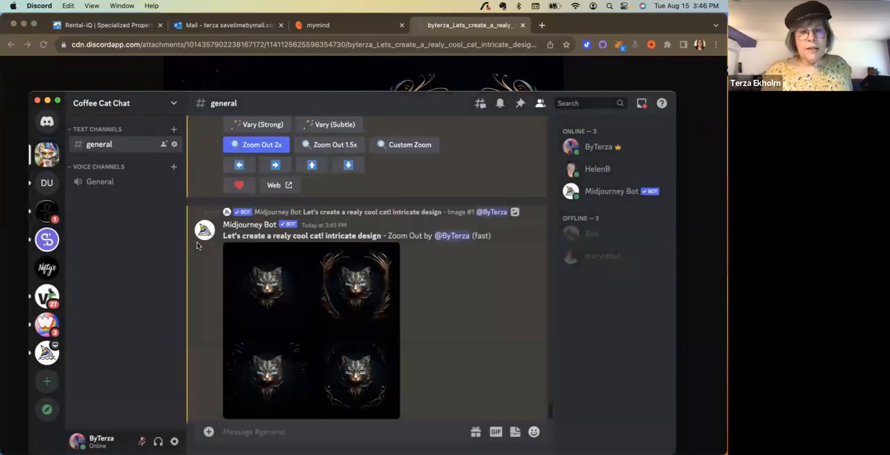
pyautogui.scroll(10, 197, 246)
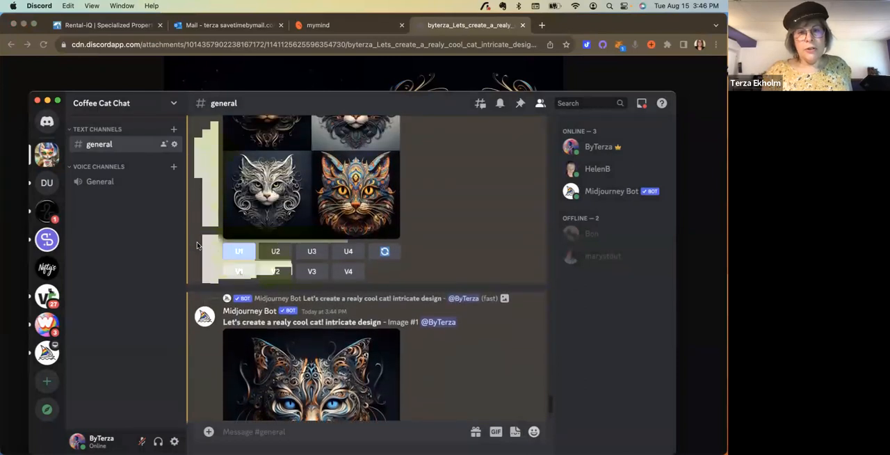
pyautogui.scroll(5, 197, 246)
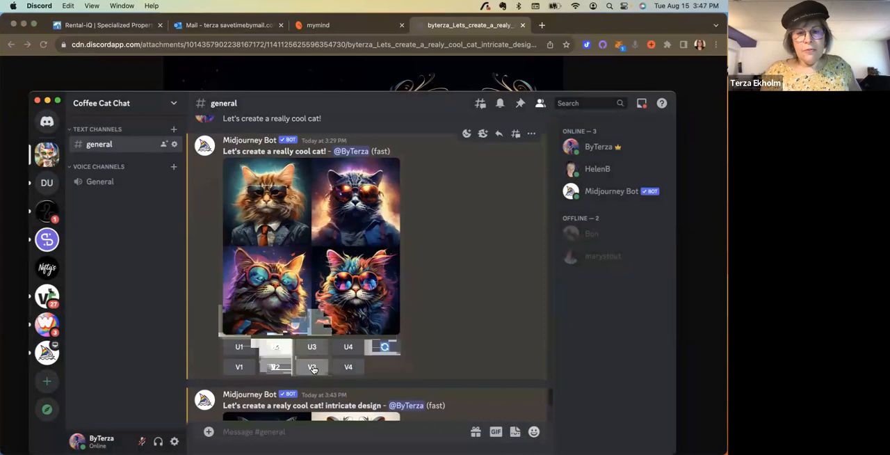
pyautogui.click(313, 368)
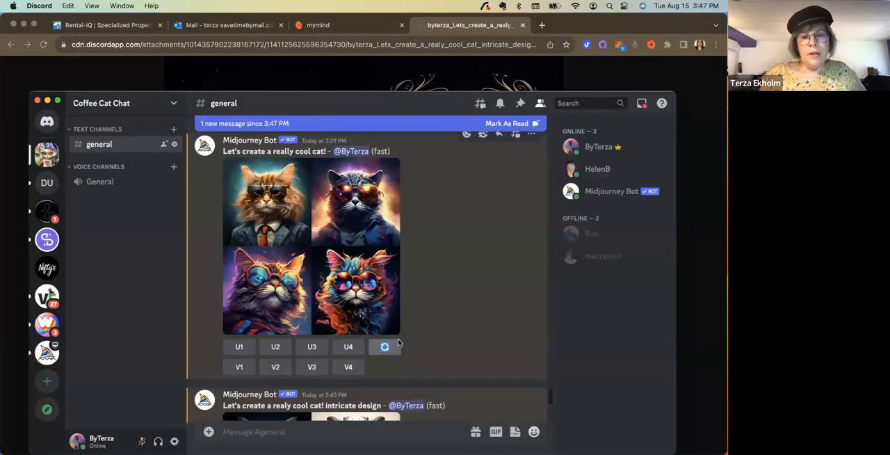
# - View the new Variations (Strong) grid of sunglasses cats enlarged
pyautogui.scroll(-2, 433, 323)
pyautogui.scroll(-10, 433, 323)
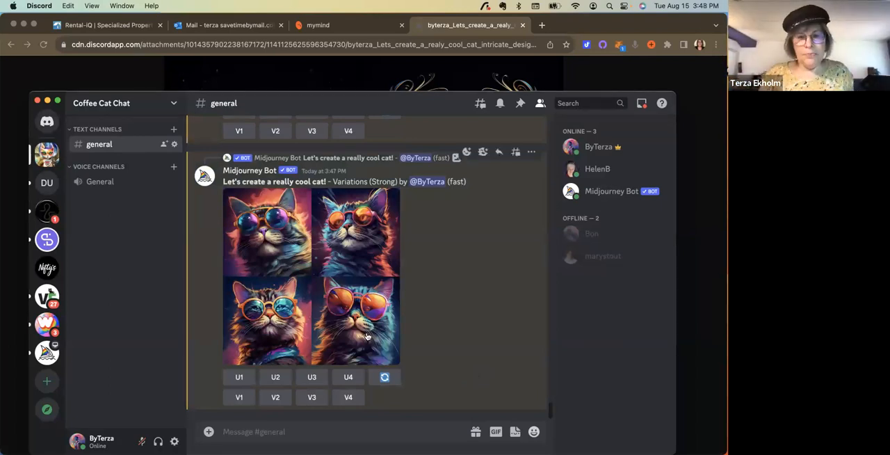
pyautogui.click(310, 275)
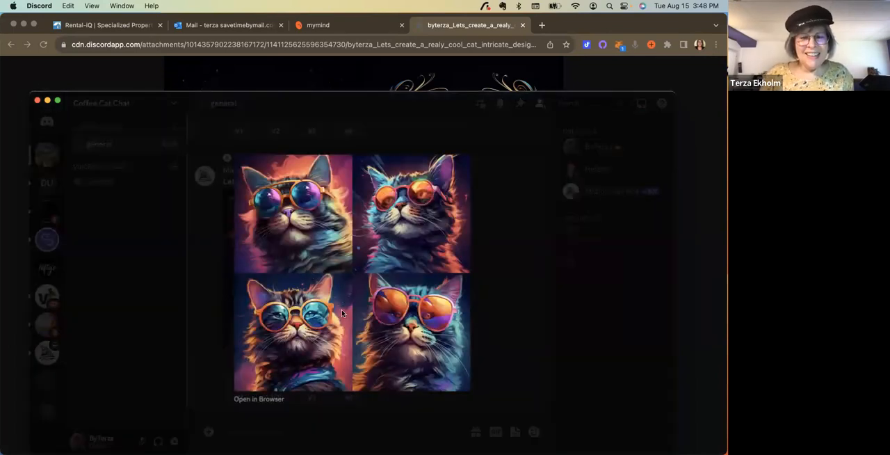
pyautogui.click(199, 302)
# - Compare the earlier cat grids and the upscaled image with the new sunglasses variations, and examine the variations enlarged again
pyautogui.scroll(5, 323, 269)
pyautogui.scroll(10, 324, 269)
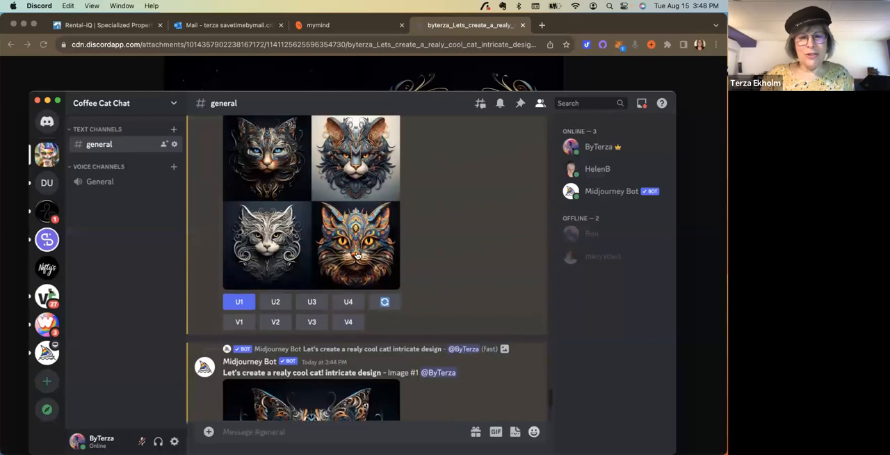
pyautogui.scroll(8, 356, 256)
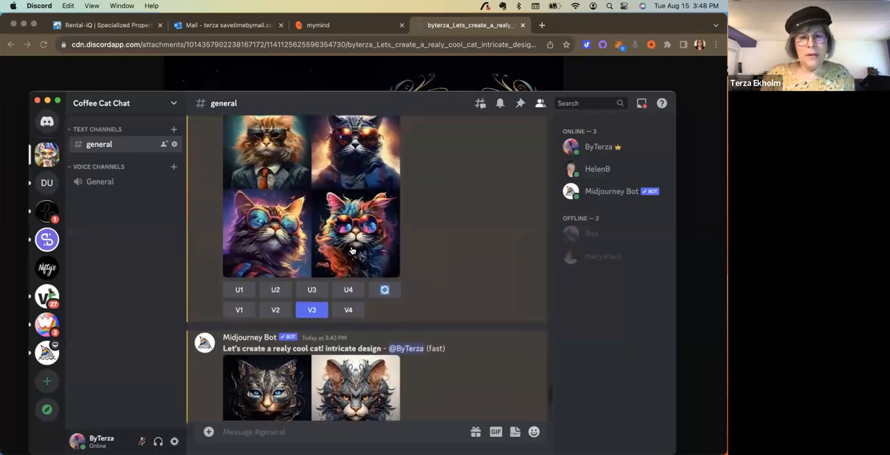
pyautogui.scroll(-8, 352, 270)
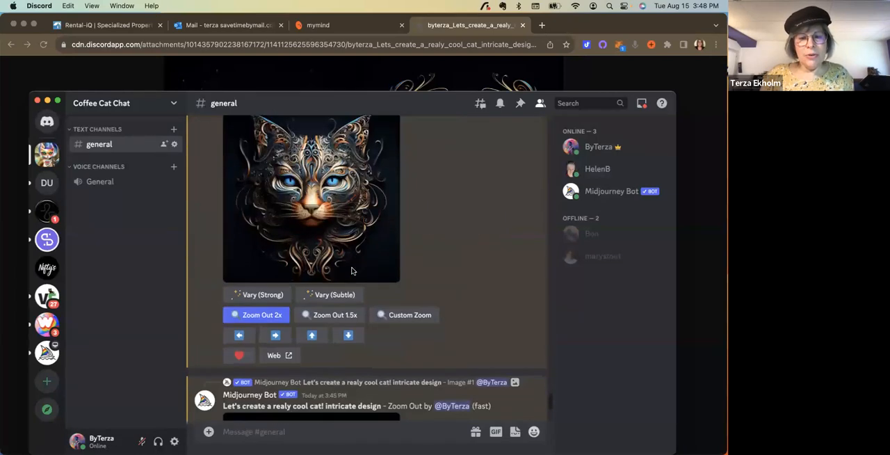
pyautogui.scroll(8, 353, 270)
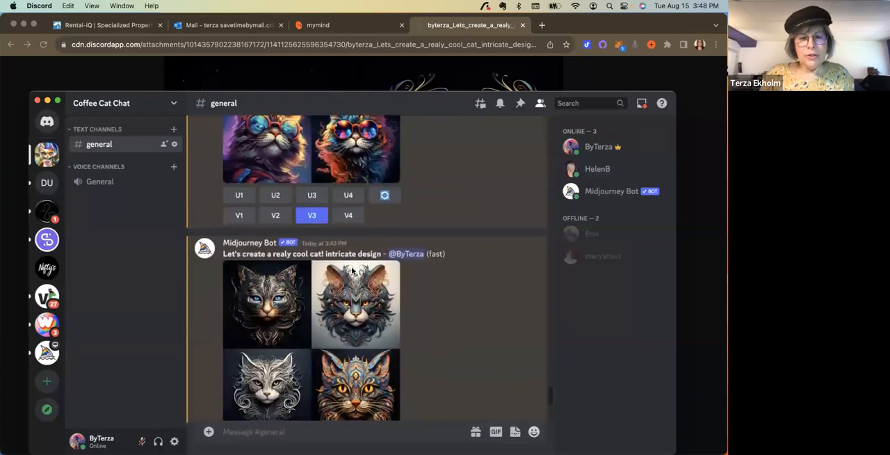
pyautogui.scroll(-8, 353, 269)
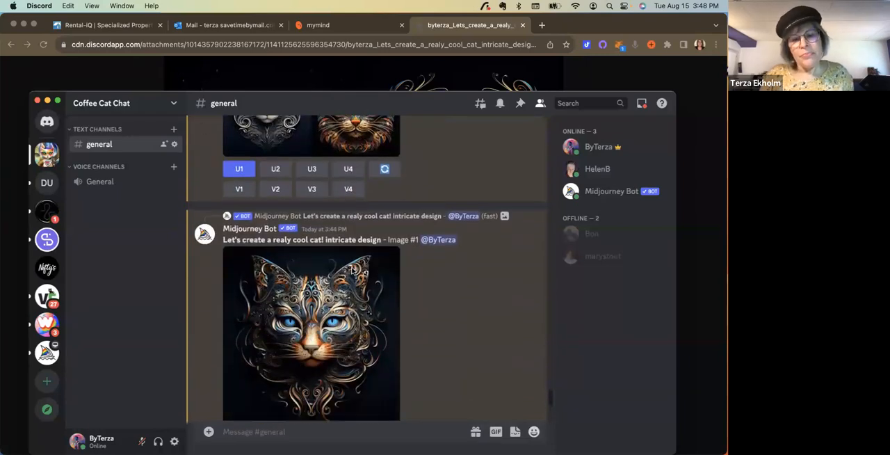
pyautogui.scroll(10, 353, 270)
pyautogui.scroll(-2, 327, 295)
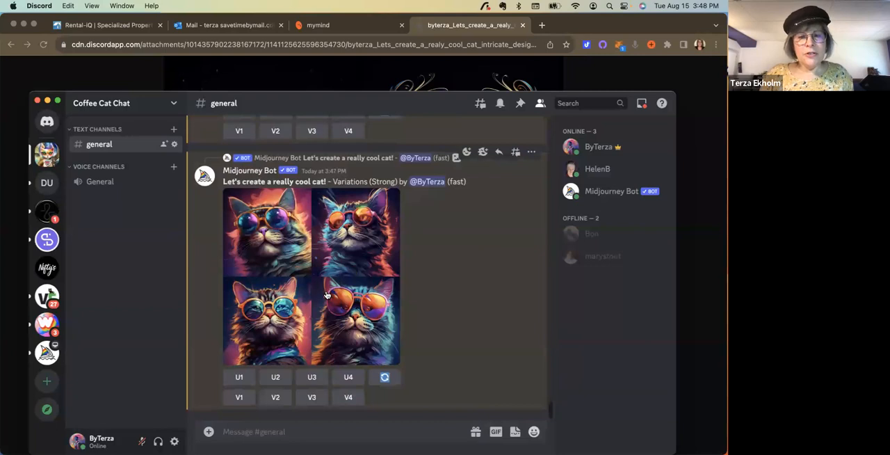
pyautogui.click(327, 295)
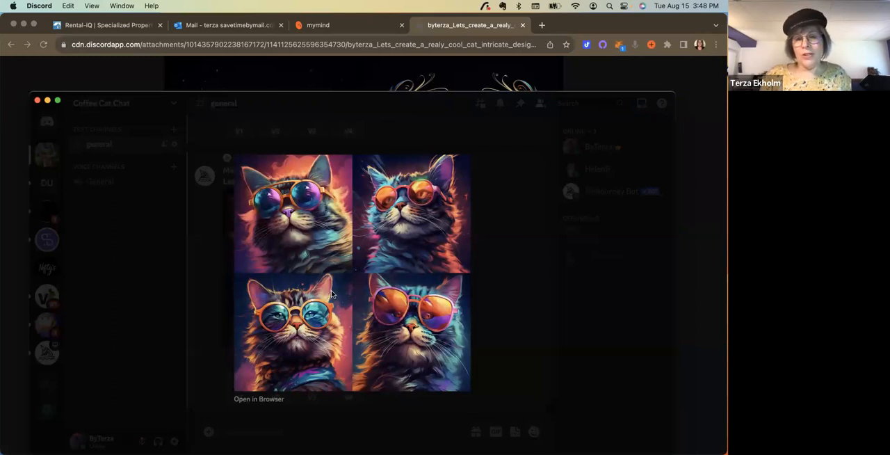
pyautogui.click(208, 348)
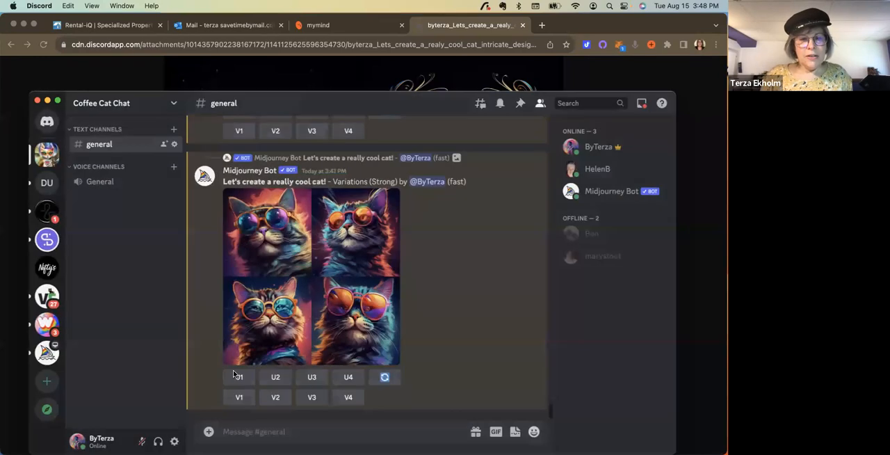
# - Upscale the third sunglasses cat variation and save the enlarged image to the Downloads folder
pyautogui.click(311, 382)
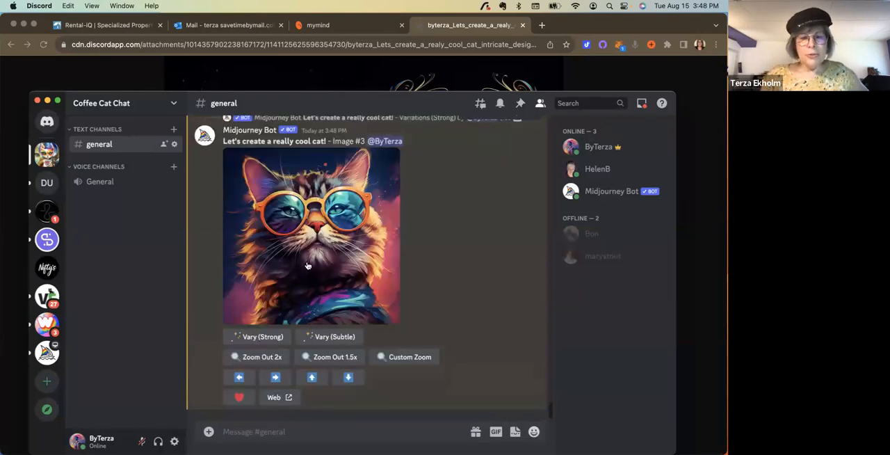
pyautogui.click(306, 263)
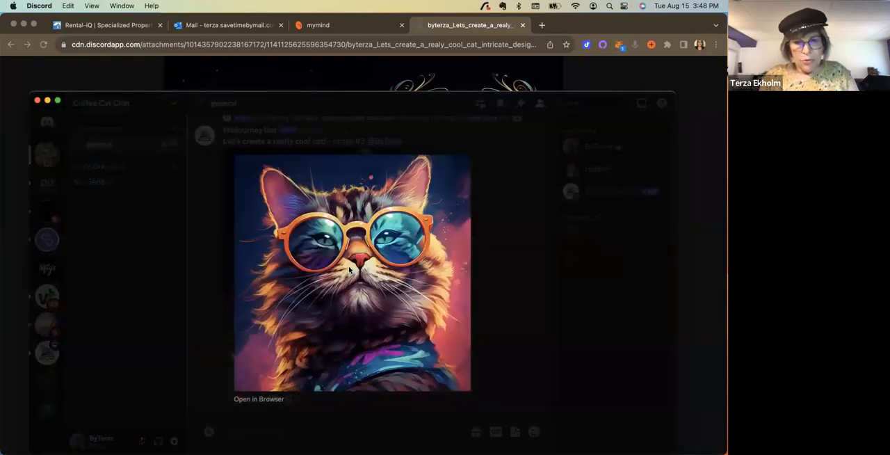
pyautogui.rightClick(350, 270)
pyautogui.click(368, 297)
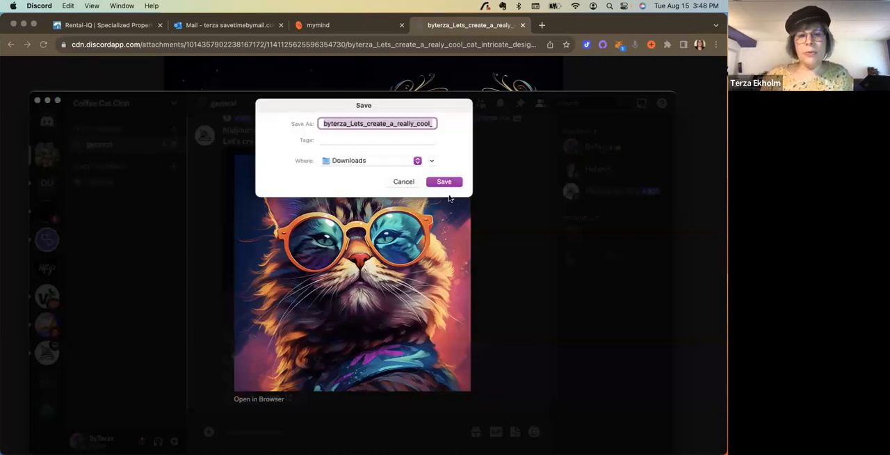
pyautogui.click(444, 183)
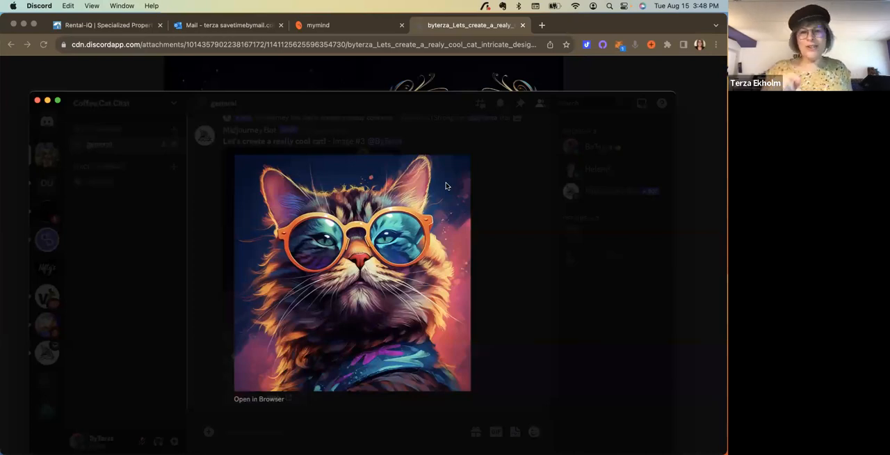
pyautogui.click(200, 213)
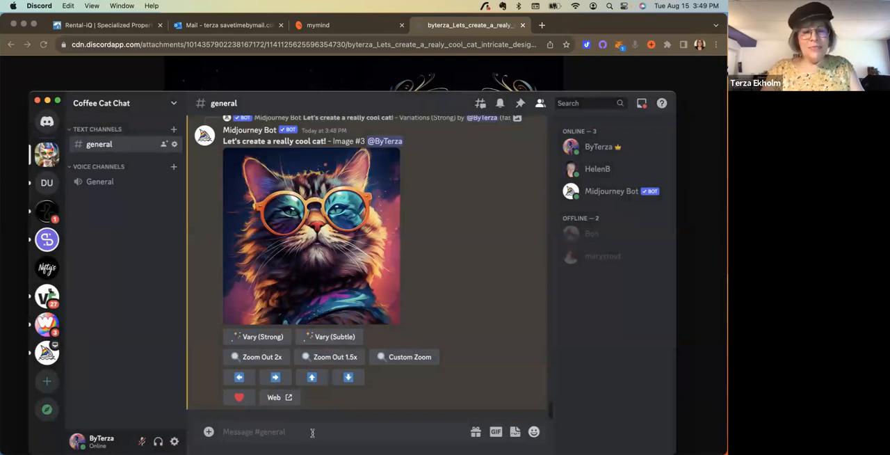
# - Start a /blend command and attach the saved sunglasses cat from Downloads as image1
pyautogui.write('/')
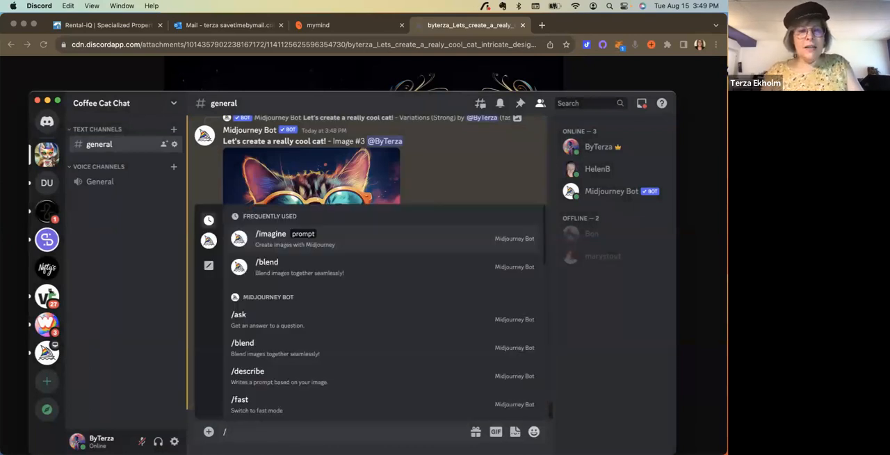
pyautogui.click(274, 265)
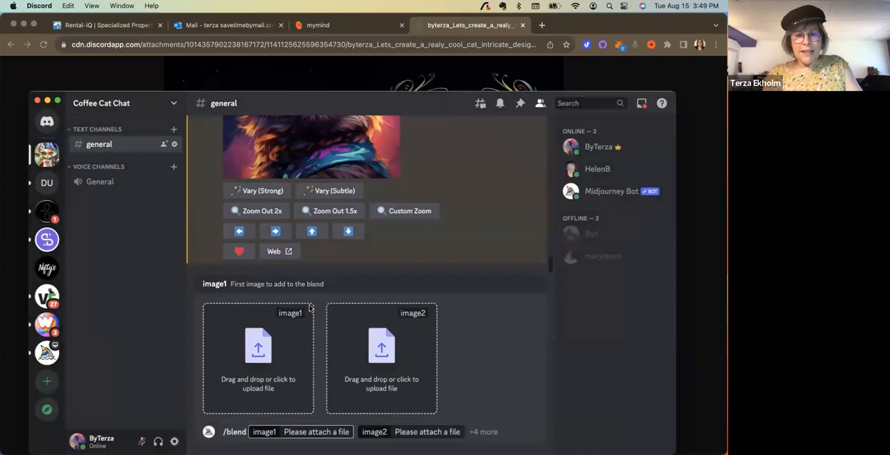
pyautogui.click(264, 346)
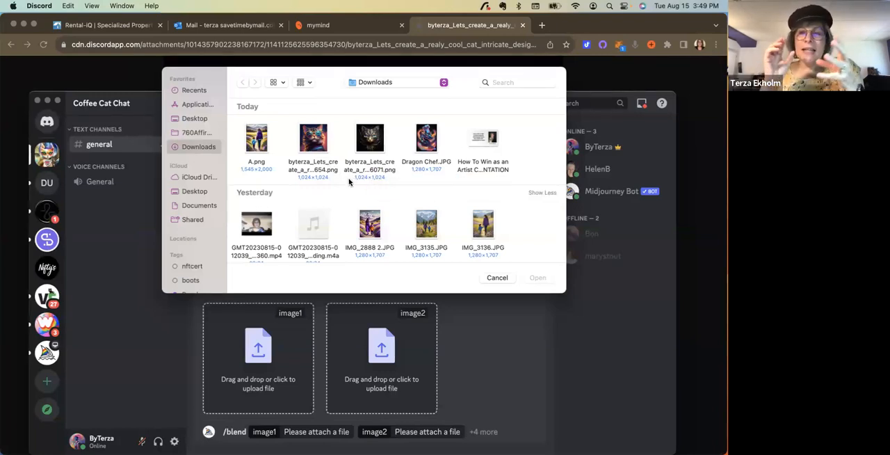
pyautogui.click(321, 138)
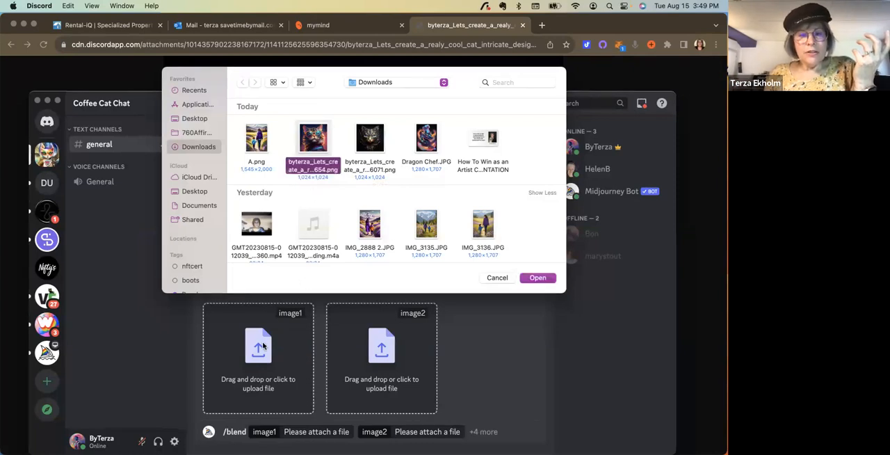
pyautogui.click(553, 277)
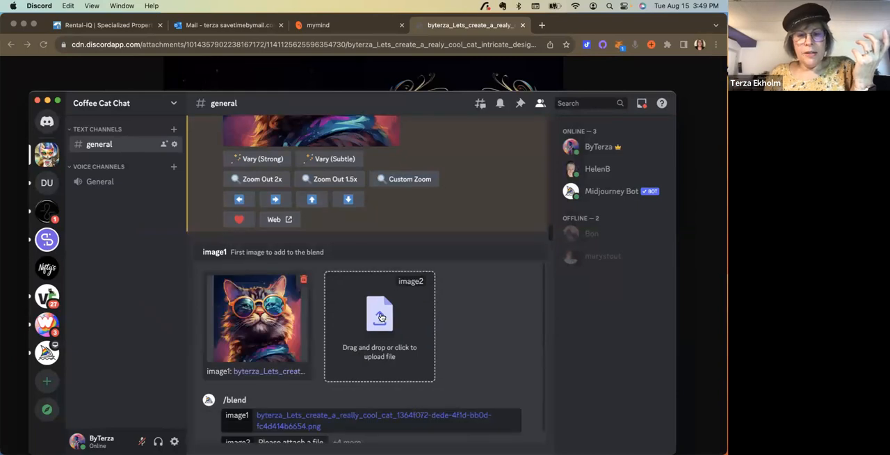
# - Attach the saved intricate-design cat from Downloads as image2 and submit the blend
pyautogui.click(381, 317)
pyautogui.click(369, 137)
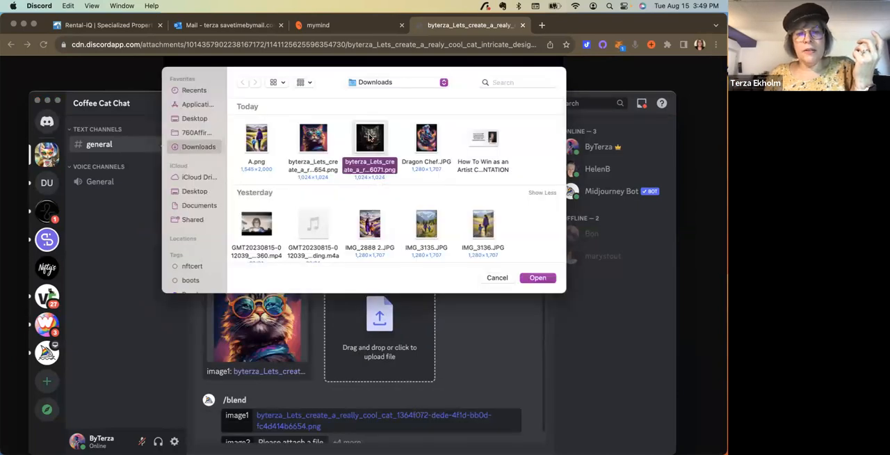
pyautogui.click(541, 276)
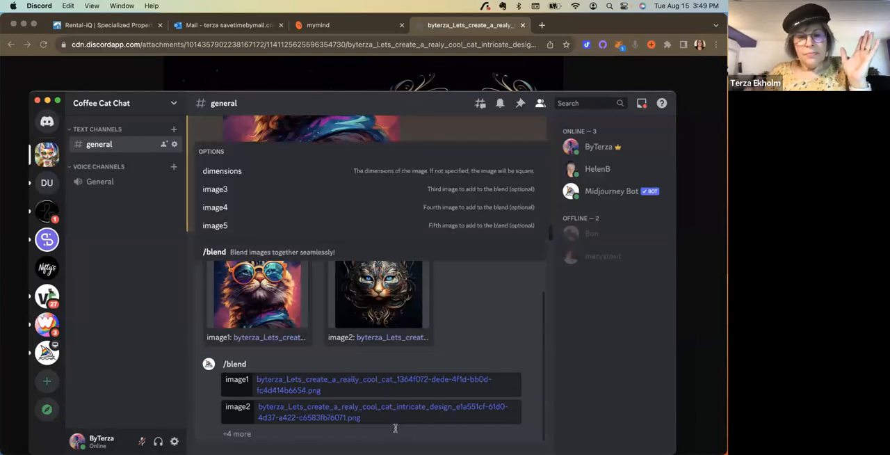
pyautogui.press('Return')
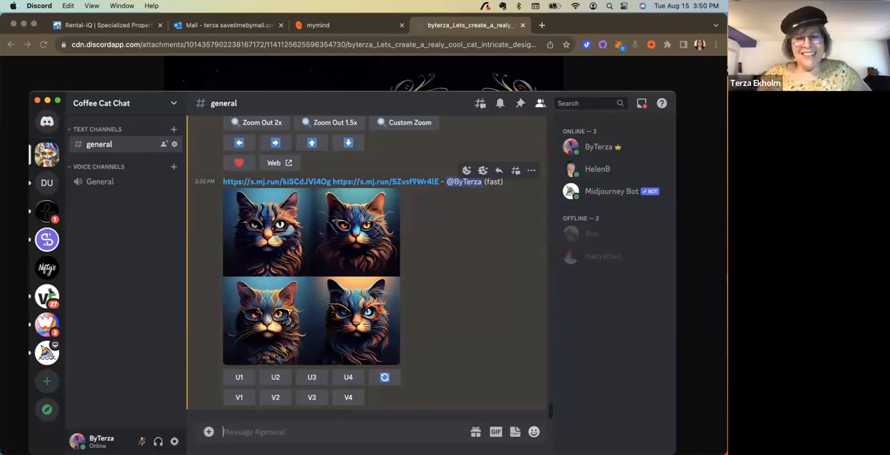
# - Inspect the blended cat grid, upscale its third image and save the enlarged result to the Downloads folder
pyautogui.click(348, 269)
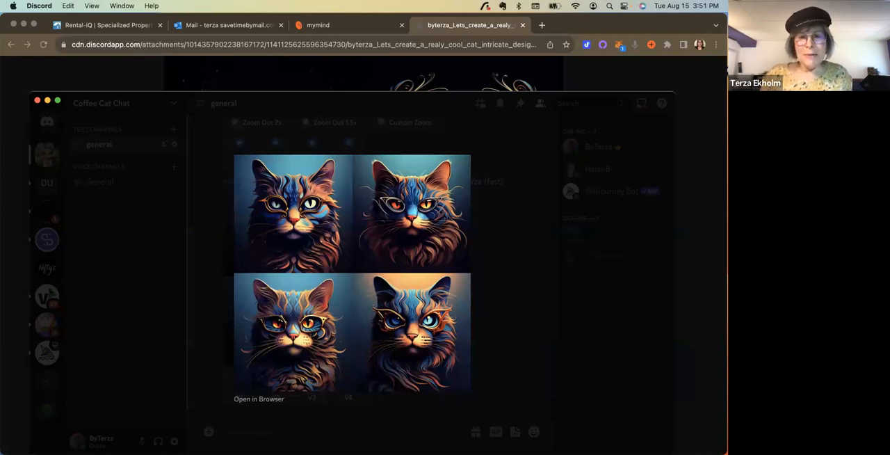
pyautogui.press('Escape')
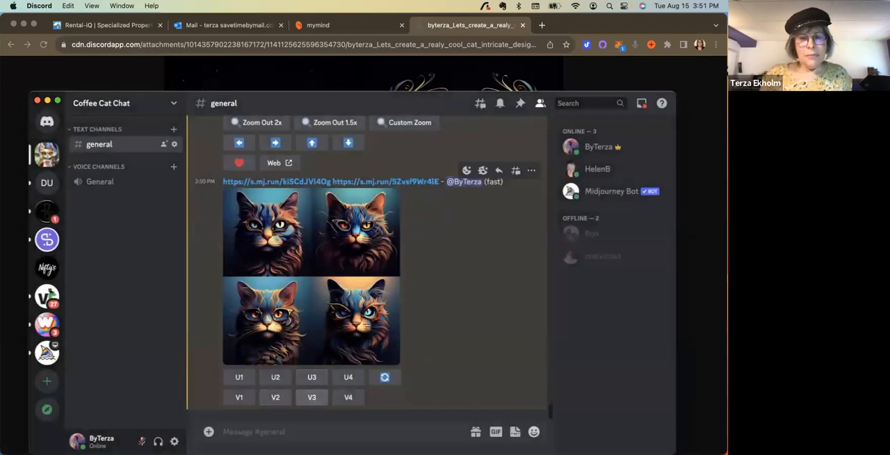
pyautogui.click(312, 376)
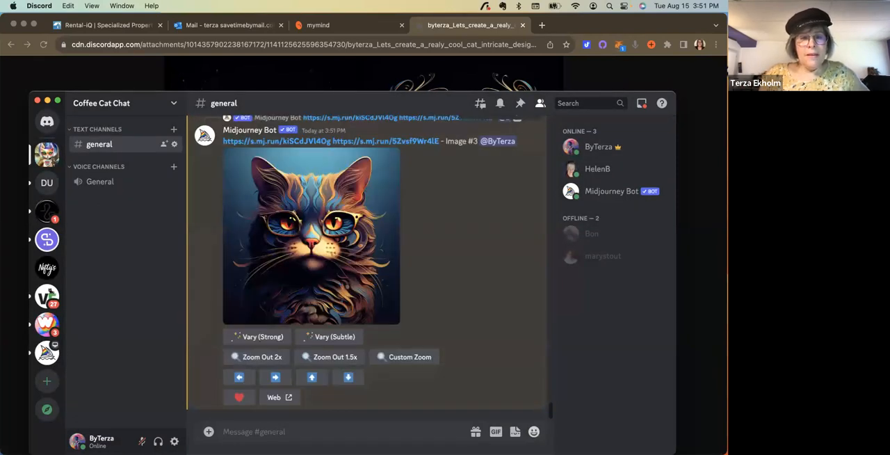
pyautogui.click(312, 240)
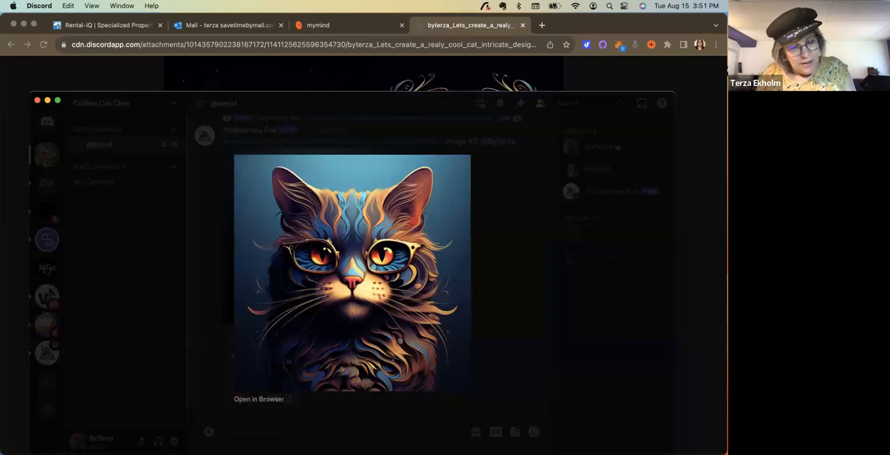
pyautogui.rightClick(346, 328)
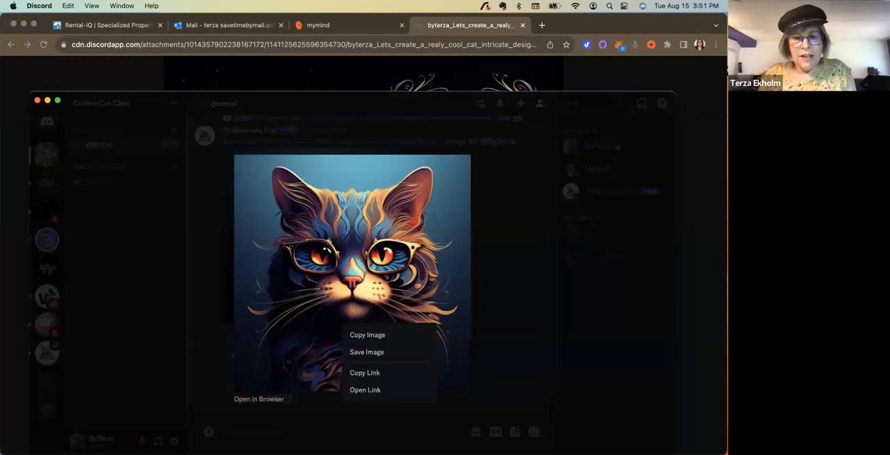
pyautogui.click(366, 352)
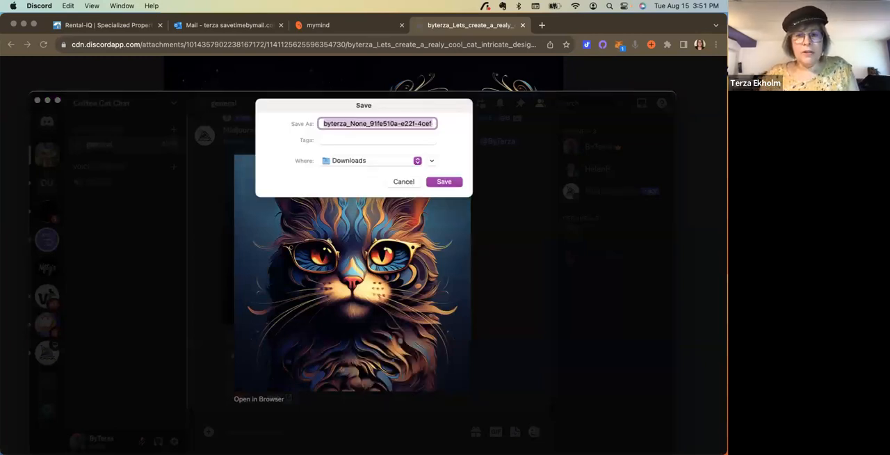
pyautogui.press('Return')
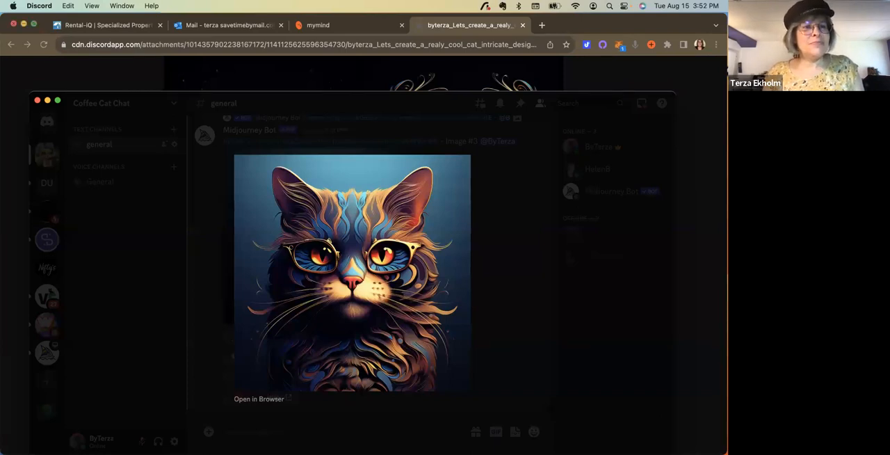
# - Close the browser window and the Discord window
pyautogui.click(24, 23)
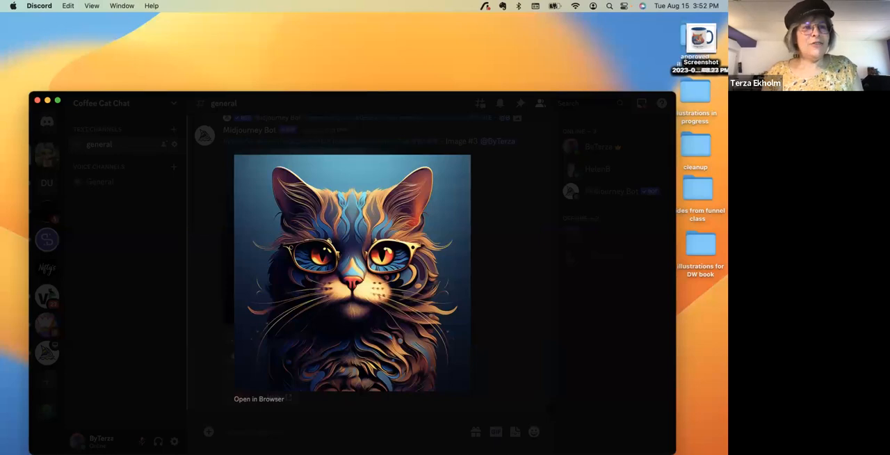
pyautogui.click(37, 100)
pyautogui.moveTo(432, 432)
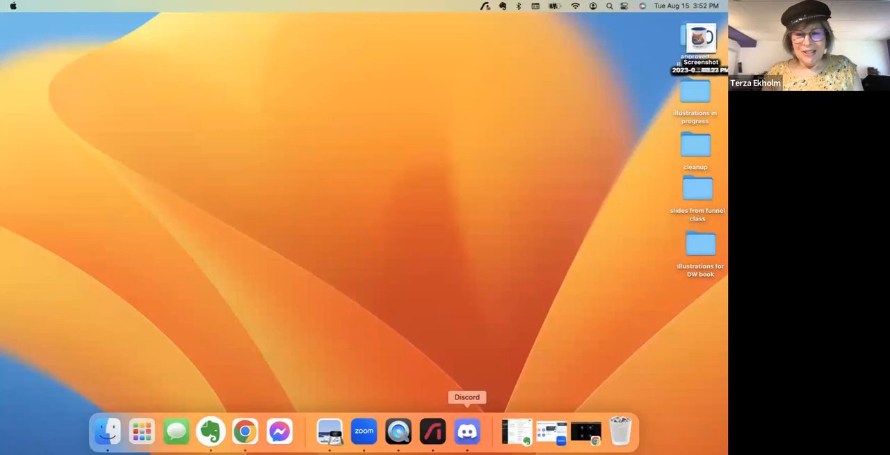